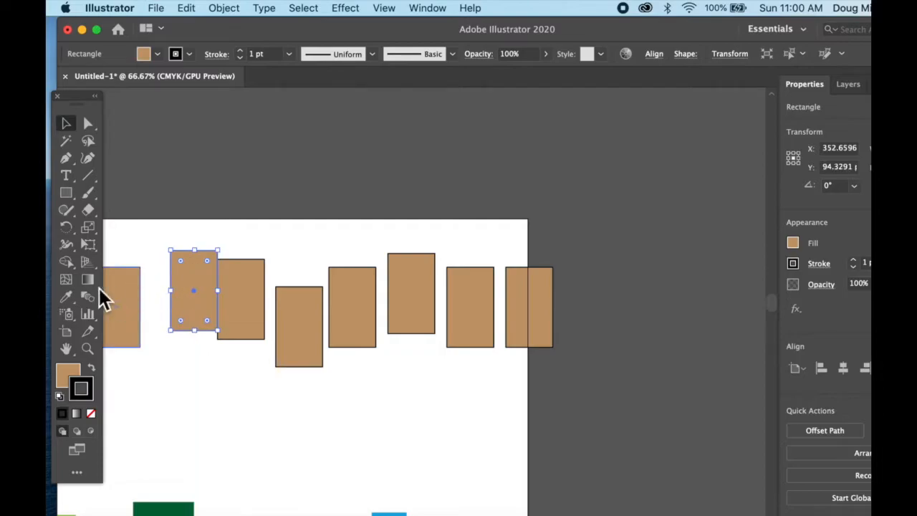
Move three brown rectangles in the upper row to uneven heights, putting two of them well below the others.
{"action": "left_click_drag", "start_coordinate": [126, 293], "coordinate": [144, 285]}
{"action": "left_click_drag", "start_coordinate": [462, 333], "coordinate": [458, 430]}
{"action": "left_click_drag", "start_coordinate": [317, 334], "coordinate": [320, 417]}
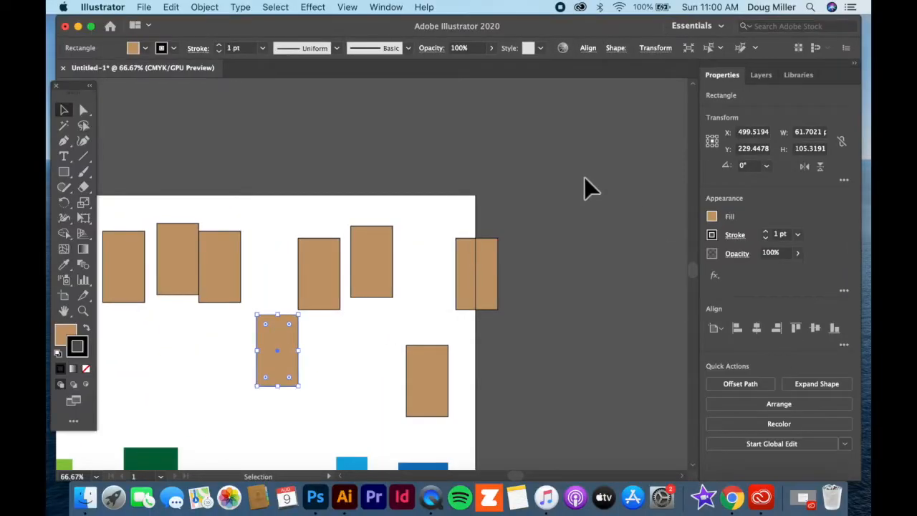
Display the Align controls in a floating window and place it clear of the Properties area.
{"action": "left_click", "coordinate": [590, 50]}
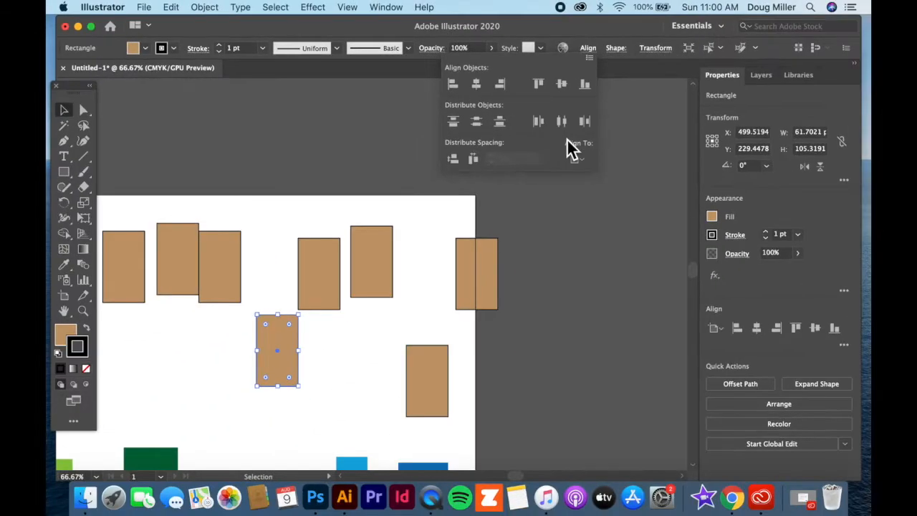
{"action": "left_click", "coordinate": [386, 7]}
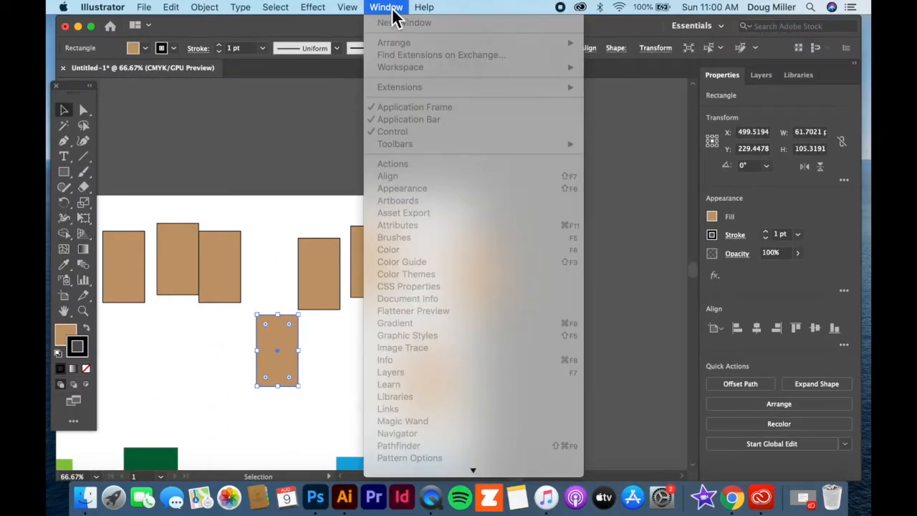
{"action": "left_click", "coordinate": [329, 115]}
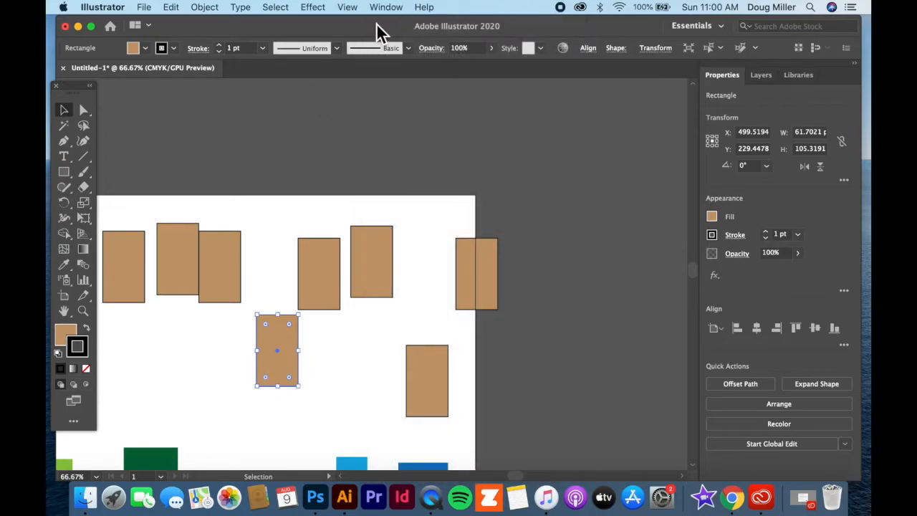
{"action": "left_click", "coordinate": [386, 7]}
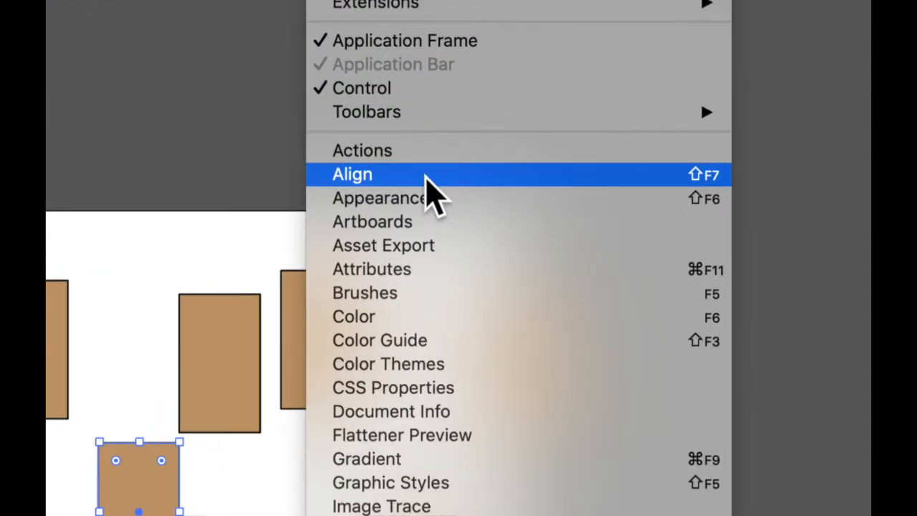
{"action": "left_click", "coordinate": [426, 179]}
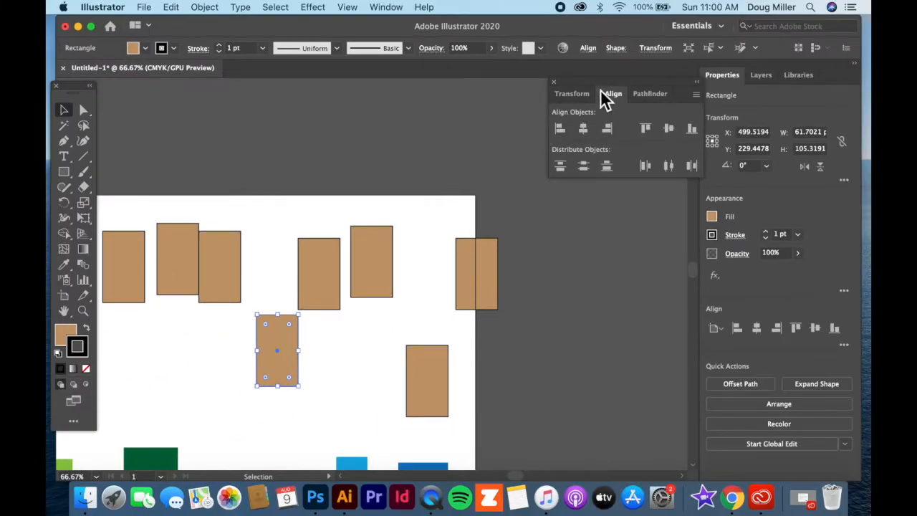
{"action": "left_click_drag", "start_coordinate": [606, 100], "coordinate": [556, 104]}
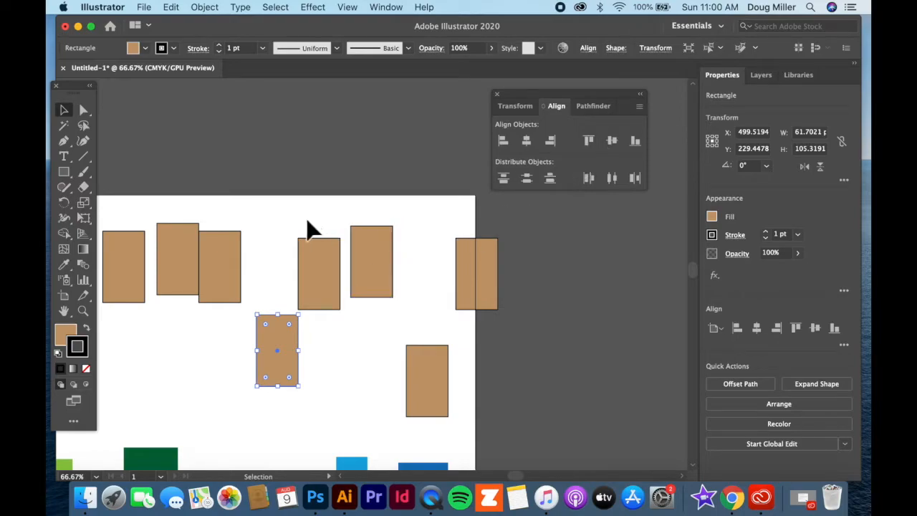
Select the whole set of brown rectangles and align their vertical centers to the rightmost rectangle as key object.
{"action": "left_click_drag", "start_coordinate": [229, 360], "coordinate": [384, 359]}
{"action": "left_click_drag", "start_coordinate": [131, 204], "coordinate": [644, 398]}
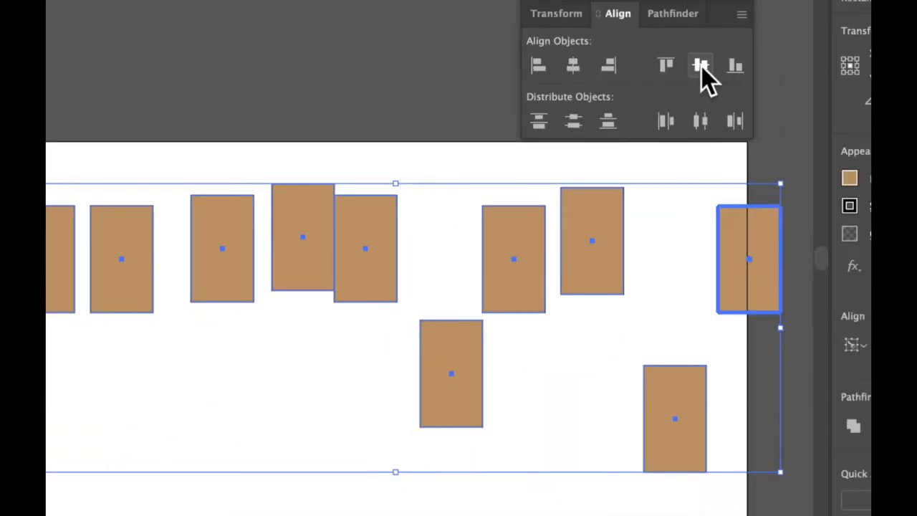
{"action": "left_click", "coordinate": [701, 66]}
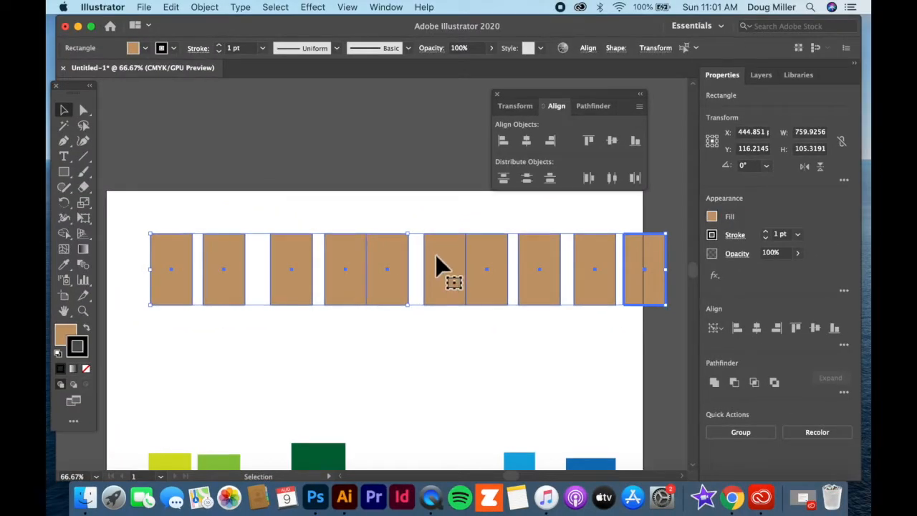
Align the seven yellow, green and blue rectangles vertically by their centers, followed by their bottom edges.
{"action": "scroll", "coordinate": [437, 264], "scroll_direction": "down", "scroll_amount": 8}
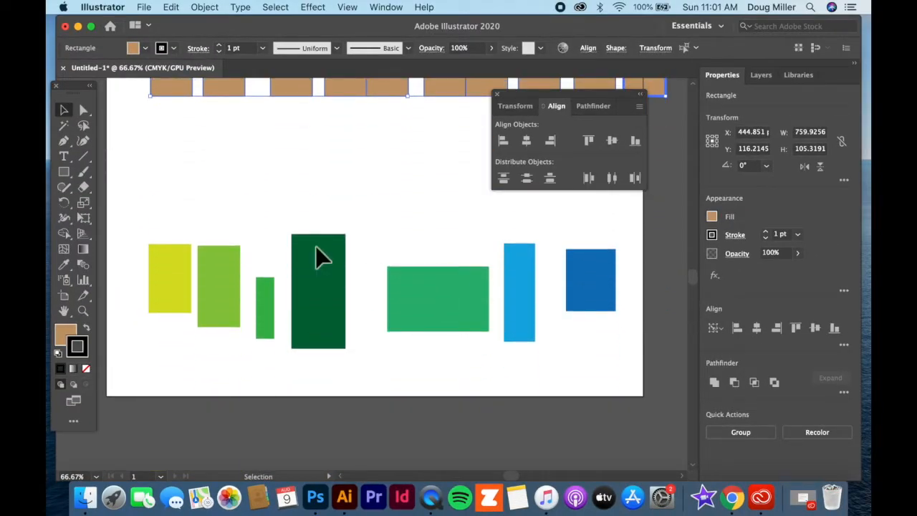
{"action": "left_click_drag", "start_coordinate": [147, 221], "coordinate": [628, 370]}
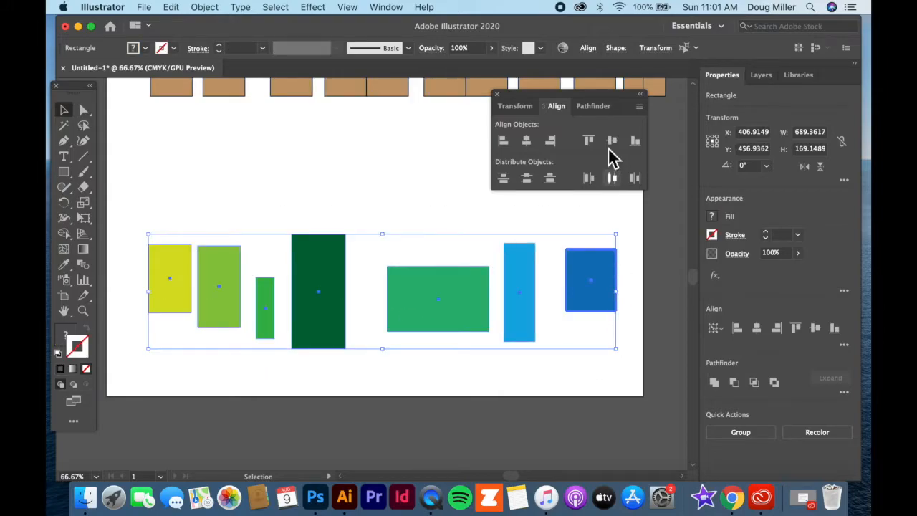
{"action": "left_click", "coordinate": [613, 142]}
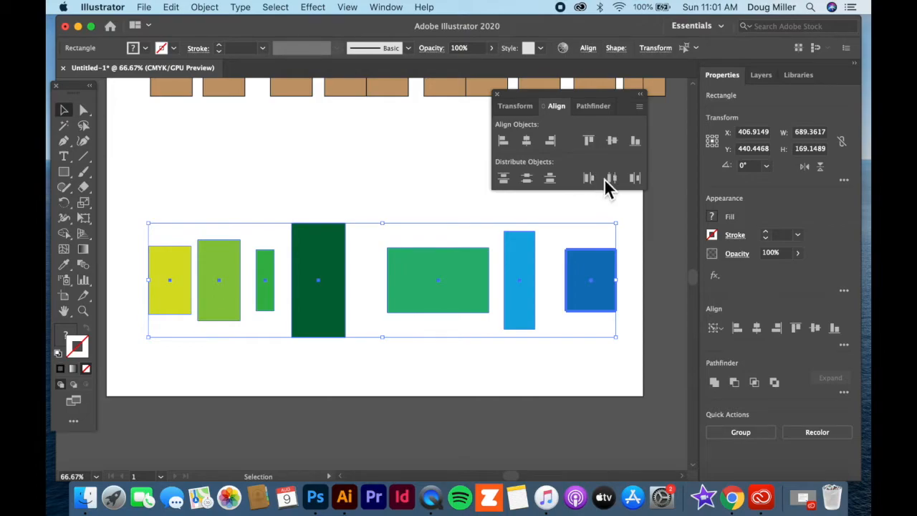
{"action": "left_click", "coordinate": [636, 143]}
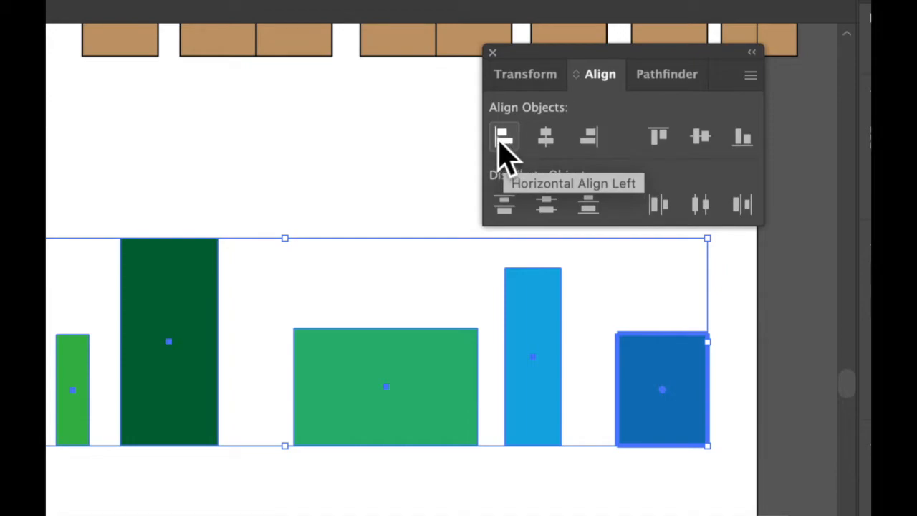
Left-align the seven colored rectangles and spread the wide green, light blue and dark blue ones into a loose column away from the stack.
{"action": "left_click", "coordinate": [503, 139]}
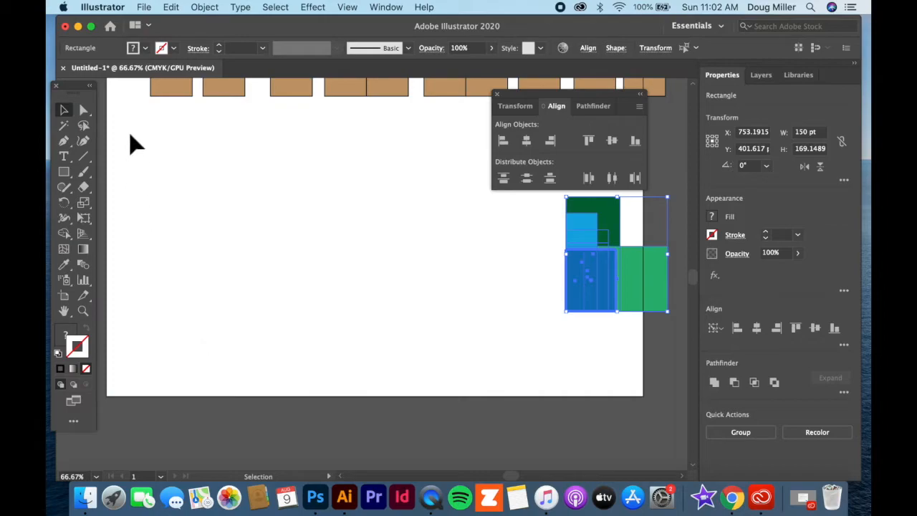
{"action": "left_click", "coordinate": [495, 287]}
{"action": "left_click_drag", "start_coordinate": [590, 301], "coordinate": [242, 367]}
{"action": "left_click_drag", "start_coordinate": [583, 284], "coordinate": [204, 159]}
Align the left edges of the wide green, light blue and dark blue rectangles in the column.
{"action": "left_click_drag", "start_coordinate": [135, 142], "coordinate": [346, 362]}
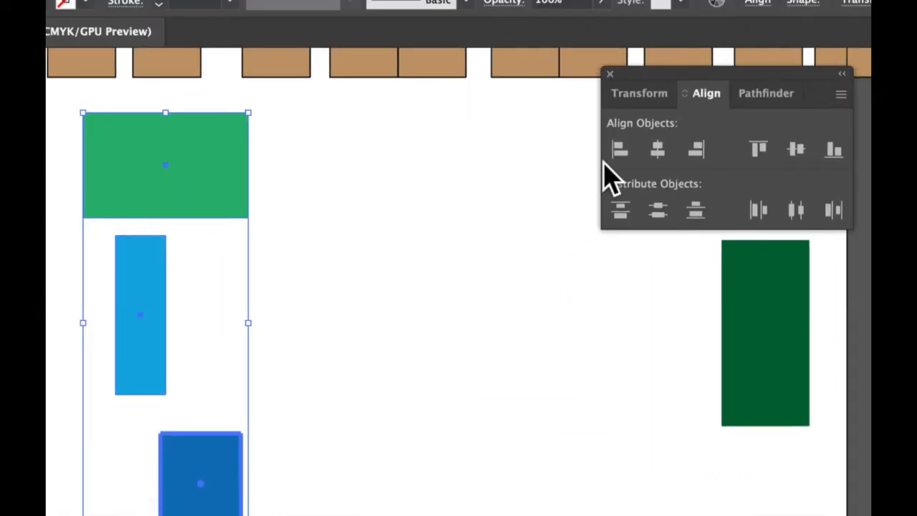
{"action": "left_click", "coordinate": [632, 144]}
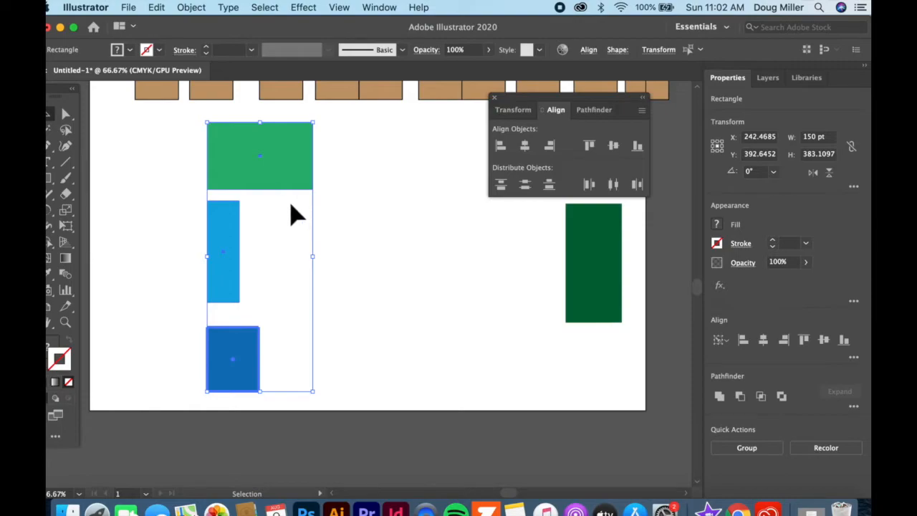
Scatter most of the brown rectangles in the upper row to uneven heights, leaving the two leftmost in place.
{"action": "scroll", "coordinate": [395, 280], "scroll_direction": "up", "scroll_amount": 6}
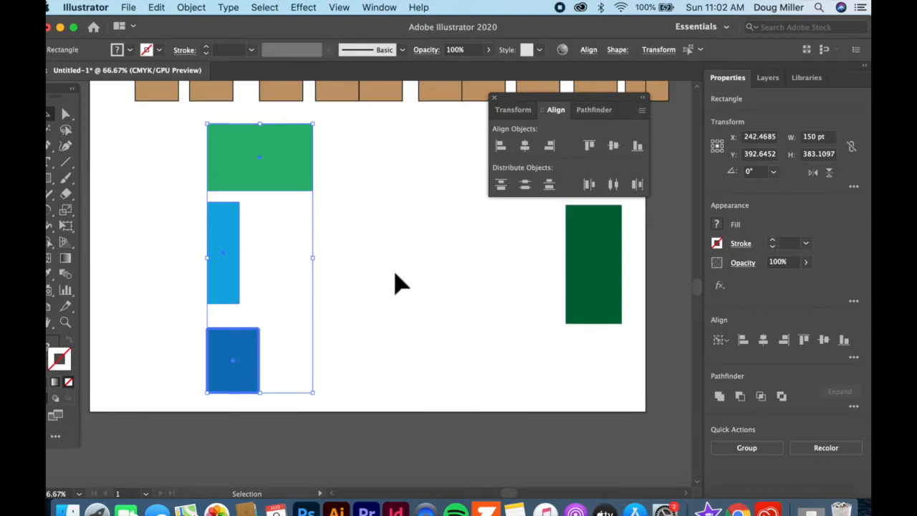
{"action": "left_click_drag", "start_coordinate": [145, 199], "coordinate": [662, 310]}
{"action": "left_click", "coordinate": [362, 315]}
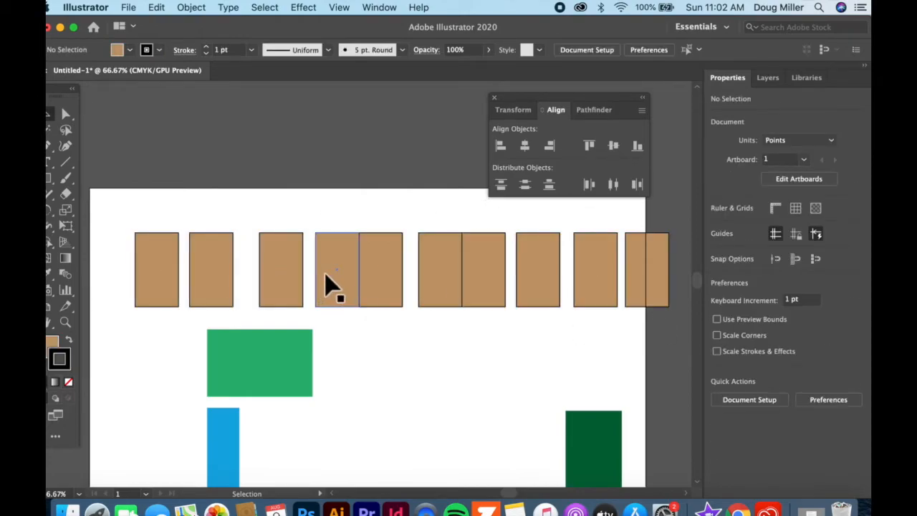
{"action": "left_click_drag", "start_coordinate": [327, 281], "coordinate": [321, 236]}
{"action": "left_click_drag", "start_coordinate": [277, 272], "coordinate": [251, 229]}
{"action": "left_click_drag", "start_coordinate": [380, 285], "coordinate": [374, 302]}
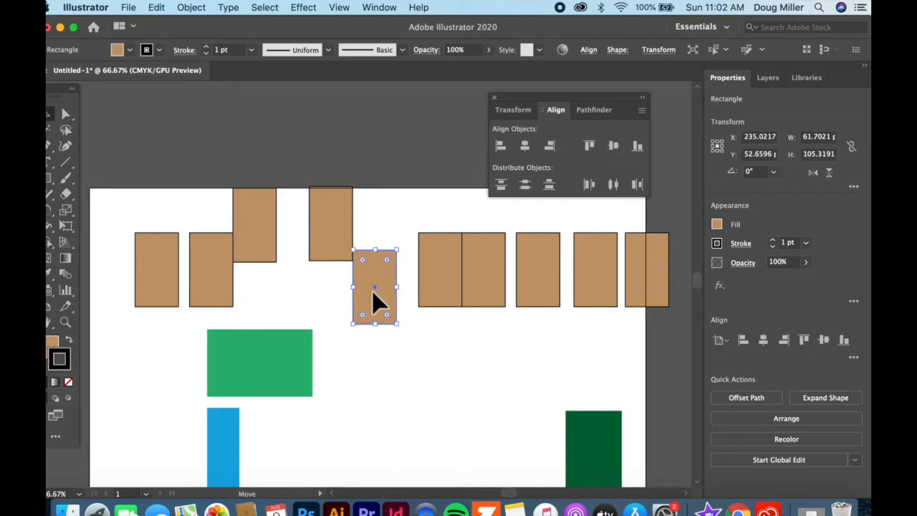
{"action": "left_click_drag", "start_coordinate": [446, 262], "coordinate": [427, 225]}
{"action": "left_click_drag", "start_coordinate": [493, 278], "coordinate": [481, 320]}
{"action": "left_click_drag", "start_coordinate": [542, 291], "coordinate": [581, 262]}
{"action": "left_click_drag", "start_coordinate": [643, 285], "coordinate": [648, 323]}
Select all the brown rectangles, make the sixth one the key object and align the vertical centers to it.
{"action": "mouse_move", "coordinate": [119, 190]}
{"action": "left_mouse_down"}
{"action": "mouse_move", "coordinate": [239, 228]}
{"action": "mouse_move", "coordinate": [661, 296]}
{"action": "left_mouse_up"}
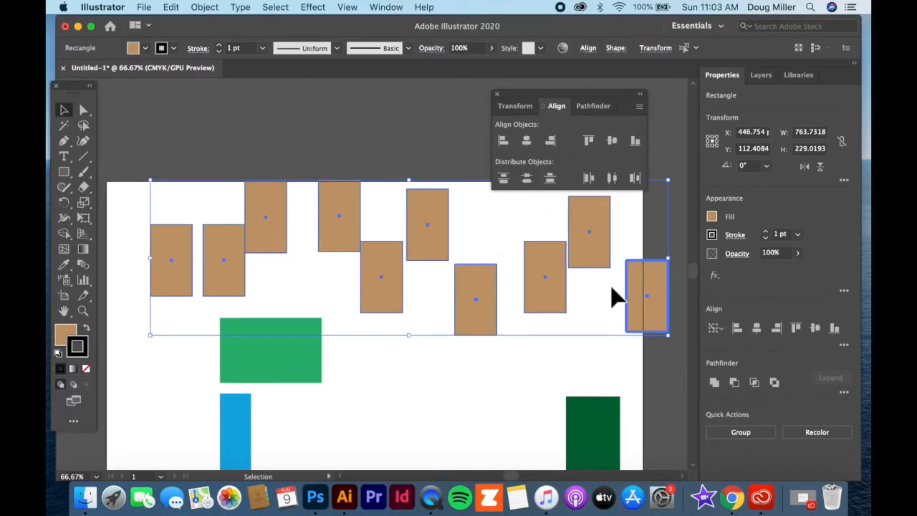
{"action": "left_click", "coordinate": [429, 211]}
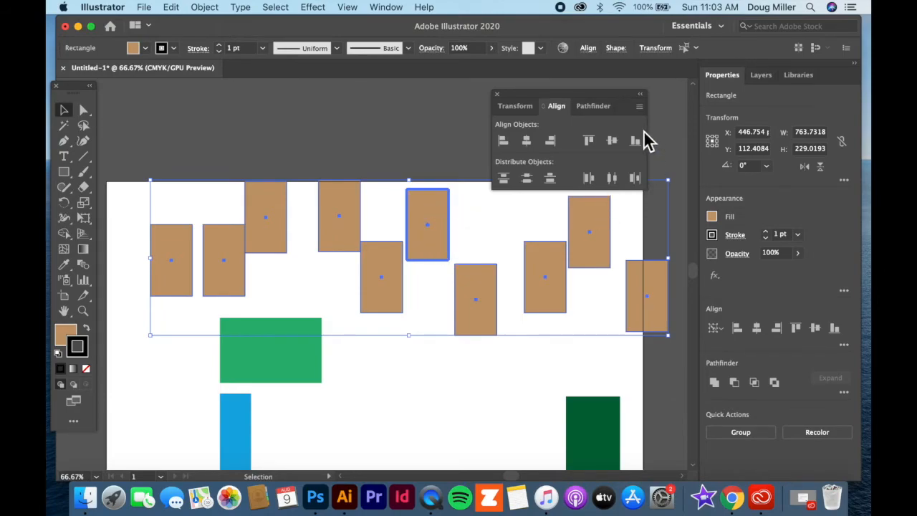
{"action": "left_click", "coordinate": [612, 141]}
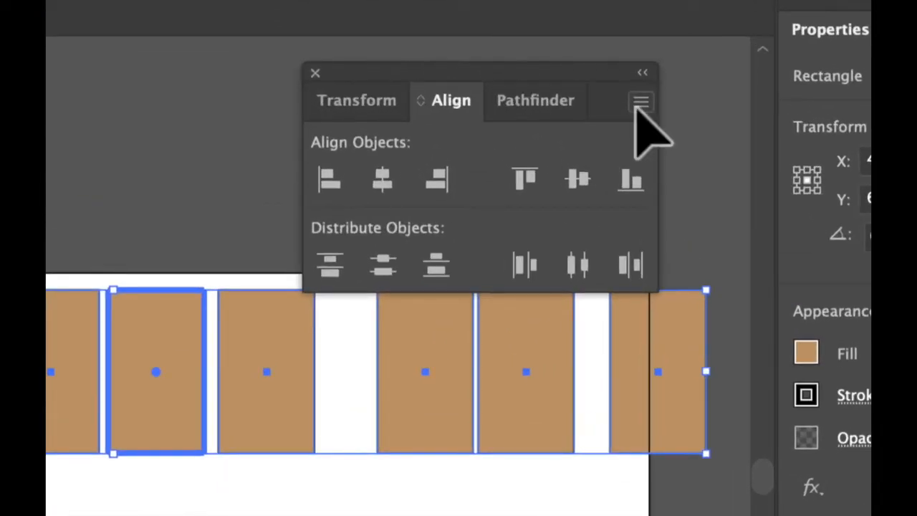
Show the additional Align options and review the Align To choices, keeping Align to Key Object.
{"action": "left_click", "coordinate": [638, 108]}
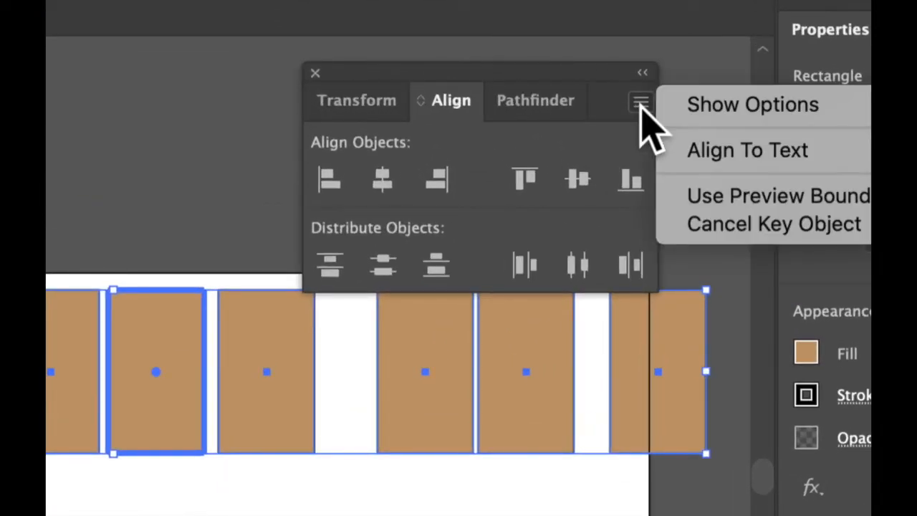
{"action": "left_click", "coordinate": [680, 106]}
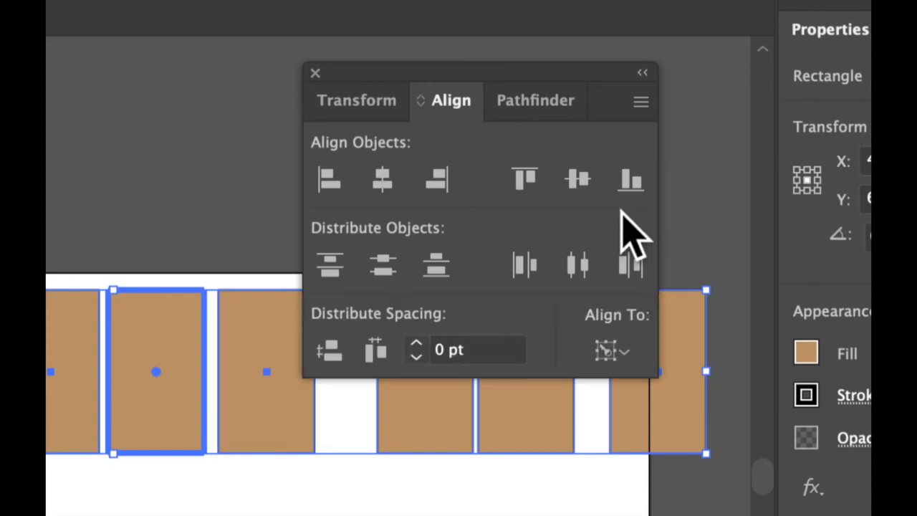
{"action": "left_click", "coordinate": [621, 350]}
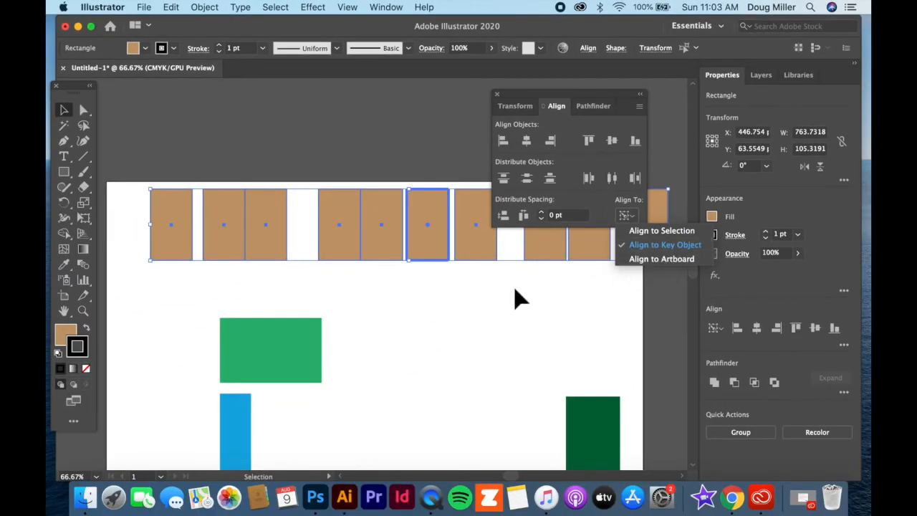
{"action": "left_click", "coordinate": [514, 297]}
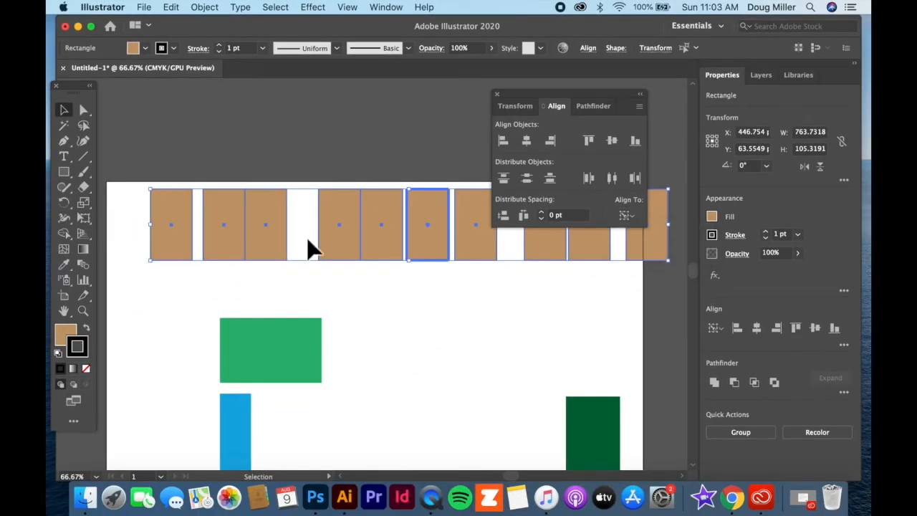
Move each of the ten brown rectangles out of line to uneven heights and spacing across the upper row.
{"action": "left_click", "coordinate": [147, 154]}
{"action": "left_click_drag", "start_coordinate": [172, 246], "coordinate": [144, 274]}
{"action": "left_click_drag", "start_coordinate": [220, 243], "coordinate": [196, 255]}
{"action": "left_click_drag", "start_coordinate": [263, 246], "coordinate": [244, 278]}
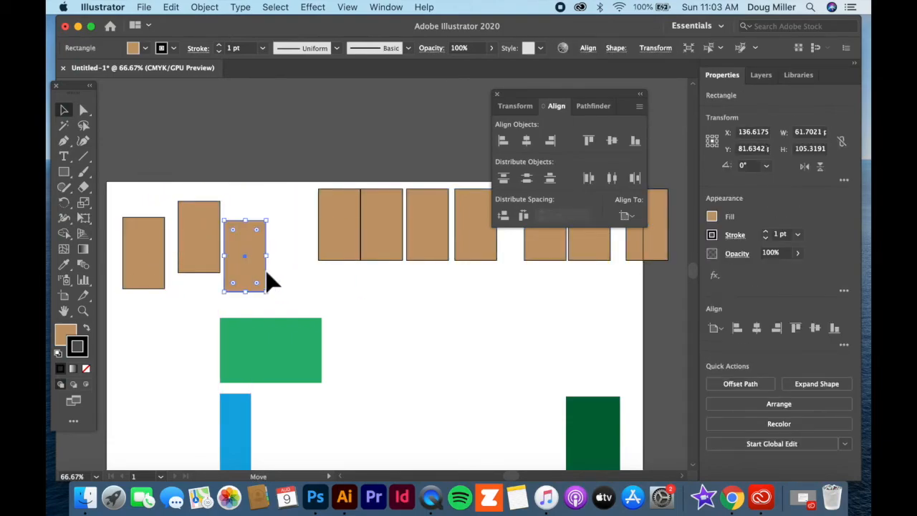
{"action": "left_click_drag", "start_coordinate": [334, 256], "coordinate": [299, 268]}
{"action": "left_click_drag", "start_coordinate": [377, 255], "coordinate": [361, 309]}
{"action": "left_click_drag", "start_coordinate": [419, 256], "coordinate": [413, 289]}
{"action": "left_click_drag", "start_coordinate": [475, 260], "coordinate": [475, 292]}
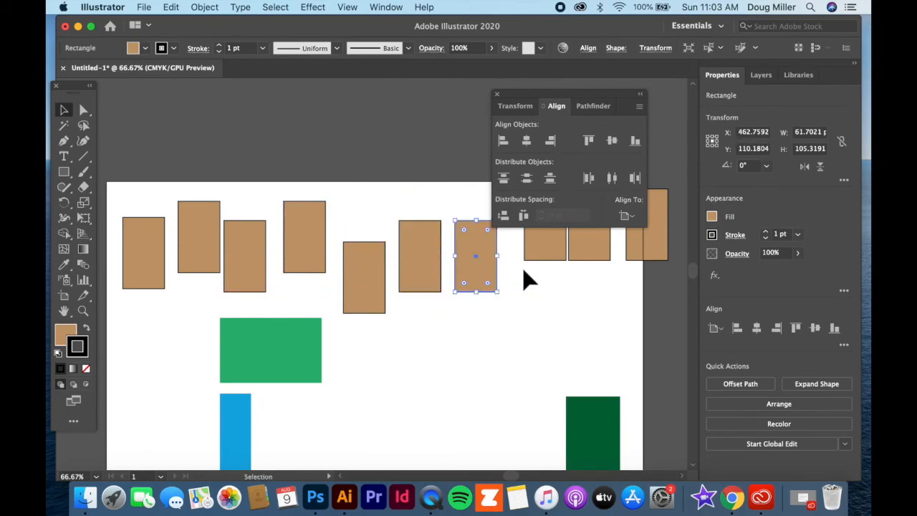
{"action": "left_click_drag", "start_coordinate": [540, 257], "coordinate": [532, 310]}
{"action": "left_click_drag", "start_coordinate": [603, 232], "coordinate": [601, 295]}
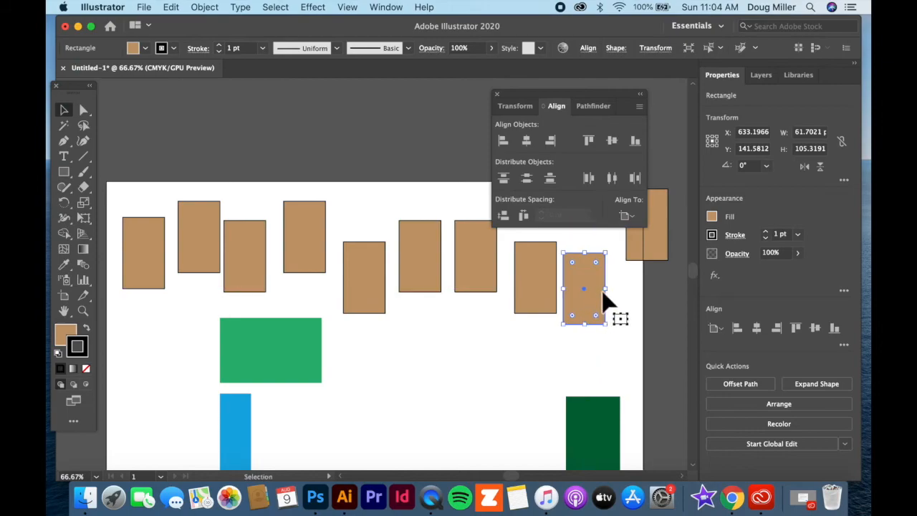
{"action": "left_click_drag", "start_coordinate": [640, 265], "coordinate": [635, 312]}
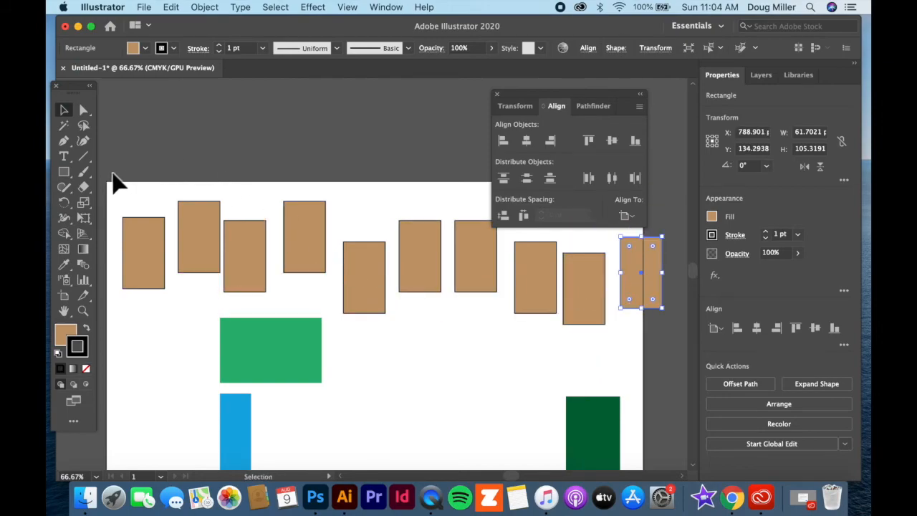
{"action": "left_click_drag", "start_coordinate": [596, 283], "coordinate": [653, 294]}
{"action": "left_click", "coordinate": [653, 295]}
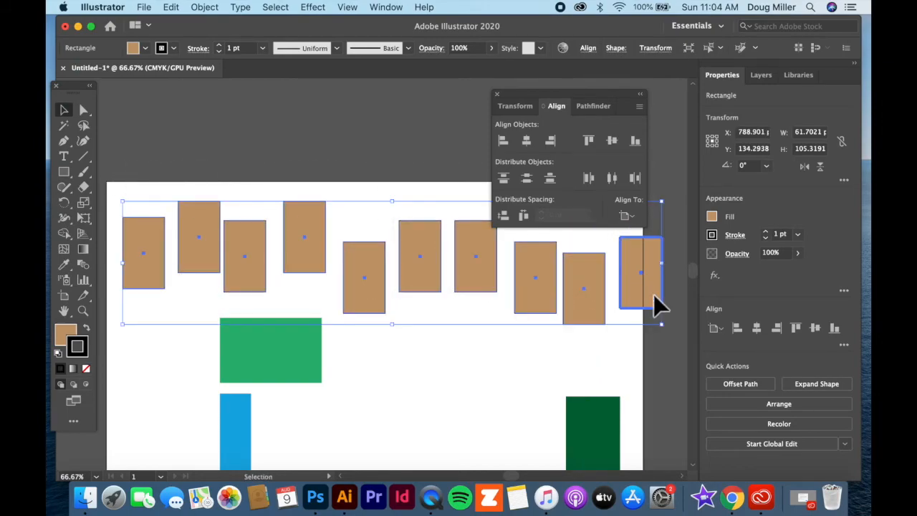
{"action": "left_click", "coordinate": [427, 351]}
Direct-select the top-left anchor points of the first seven brown rectangles, ending with the seventh, and apply Vertical Align Top to them.
{"action": "left_click", "coordinate": [84, 110]}
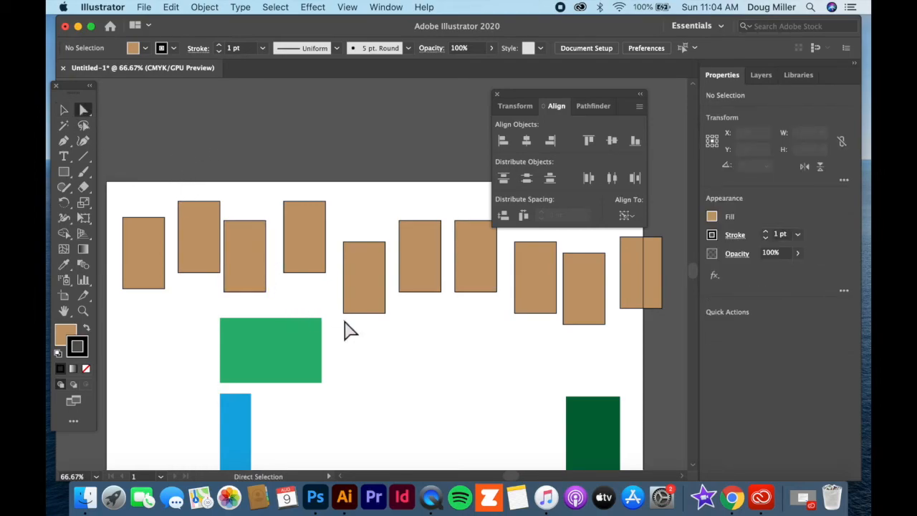
{"action": "scroll", "coordinate": [346, 329], "scroll_direction": "down", "scroll_amount": 2}
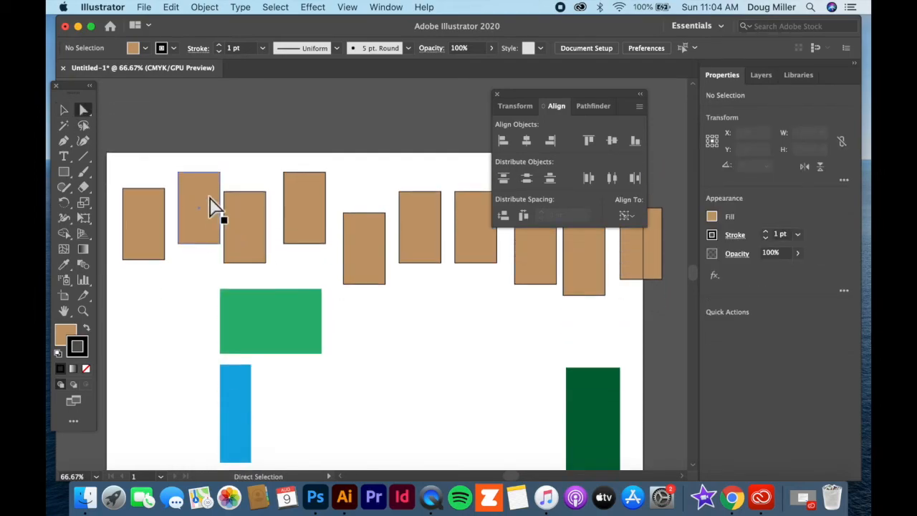
{"action": "scroll", "coordinate": [211, 208], "scroll_direction": "up", "scroll_amount": 3}
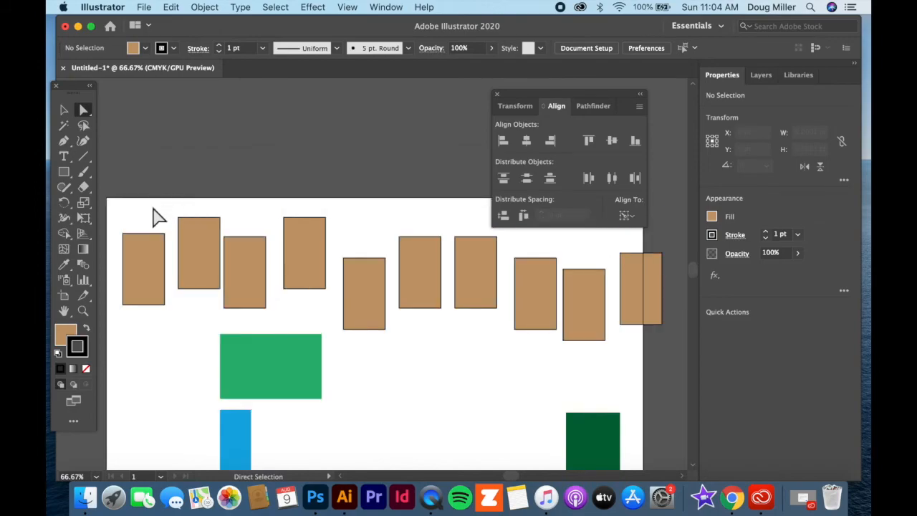
{"action": "left_click", "coordinate": [124, 236]}
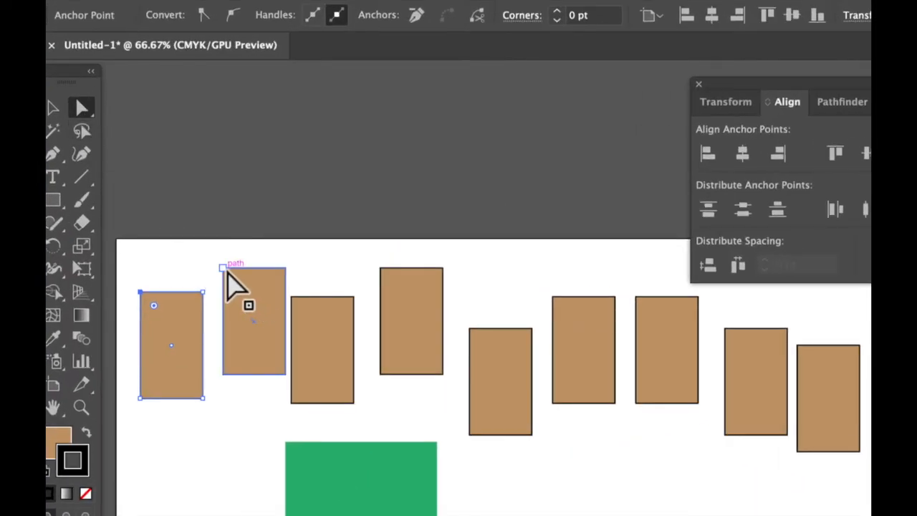
{"action": "left_click", "coordinate": [223, 269], "text": "shift"}
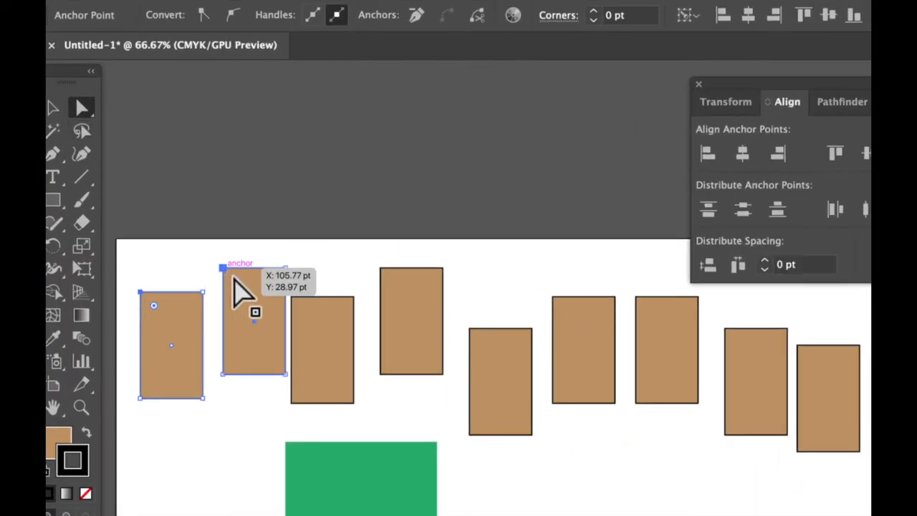
{"action": "left_click", "coordinate": [291, 295], "text": "shift"}
{"action": "left_click", "coordinate": [381, 268], "text": "shift"}
{"action": "left_click", "coordinate": [470, 329], "text": "shift"}
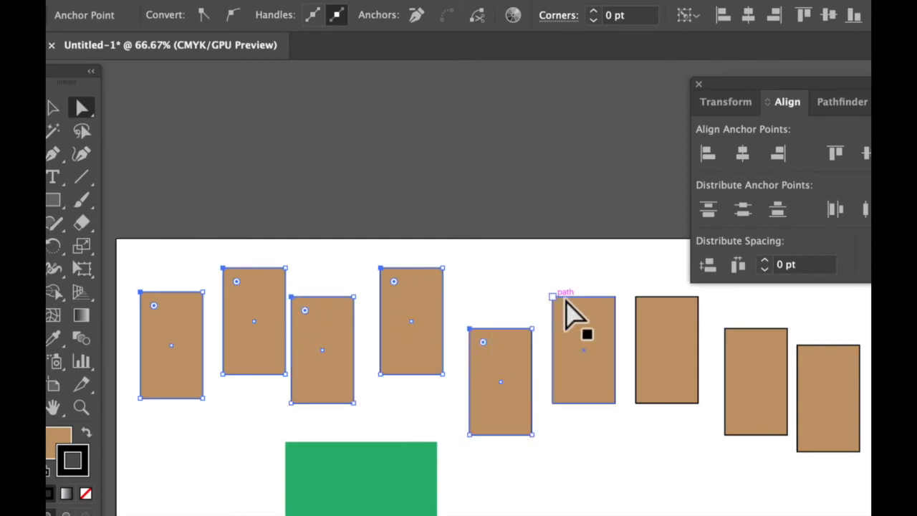
{"action": "left_click", "coordinate": [554, 298], "text": "shift"}
{"action": "left_click", "coordinate": [636, 297], "text": "shift"}
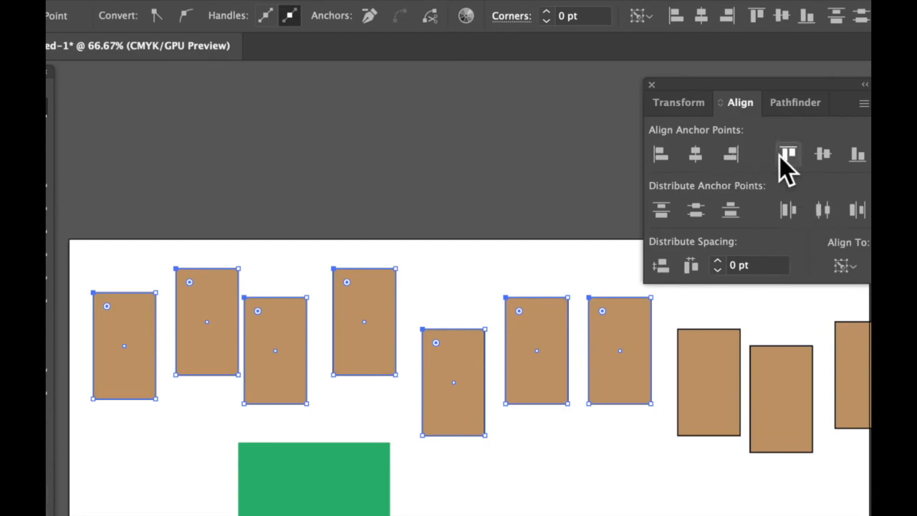
{"action": "left_click", "coordinate": [788, 154]}
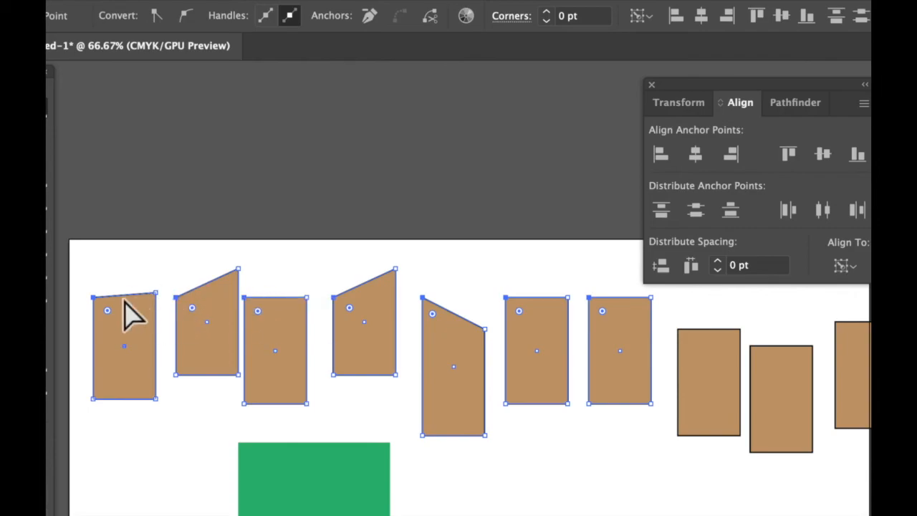
Stretch the seven selected top-left anchor points together straight up above the artboard's top edge, and deselect the shapes.
{"action": "left_click_drag", "start_coordinate": [94, 298], "coordinate": [101, 152]}
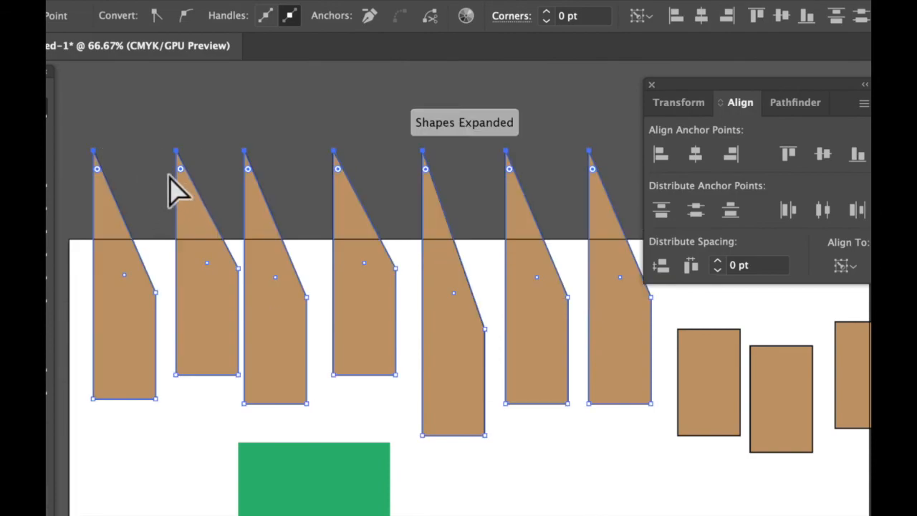
{"action": "left_click", "coordinate": [450, 151]}
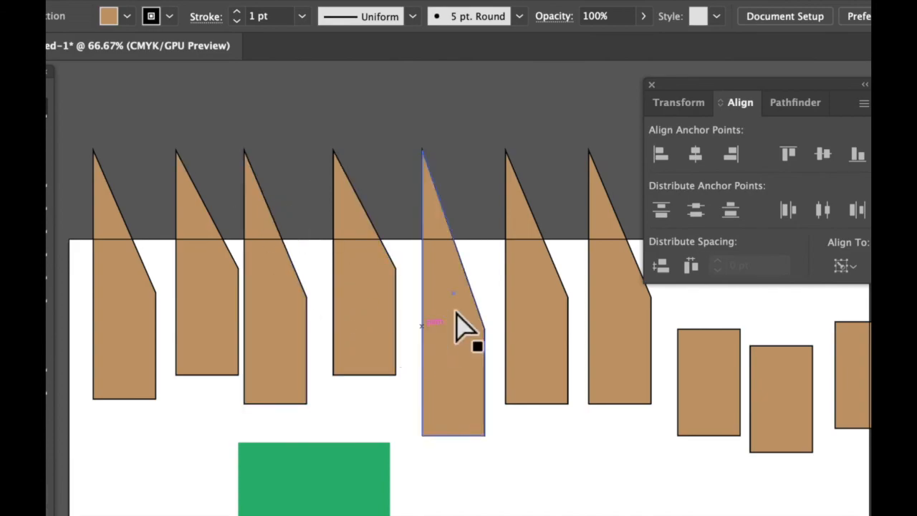
{"action": "scroll", "coordinate": [420, 167], "scroll_direction": "down", "scroll_amount": 2}
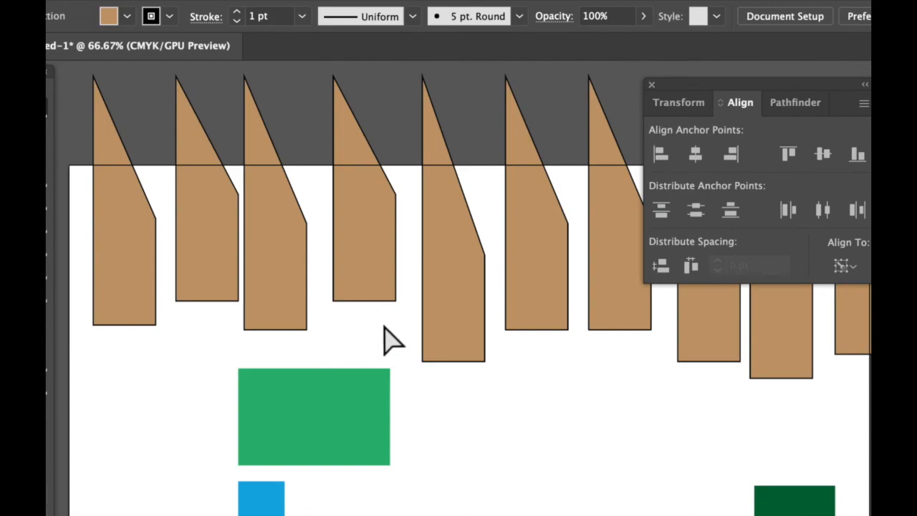
{"action": "scroll", "coordinate": [388, 324], "scroll_direction": "up", "scroll_amount": 10}
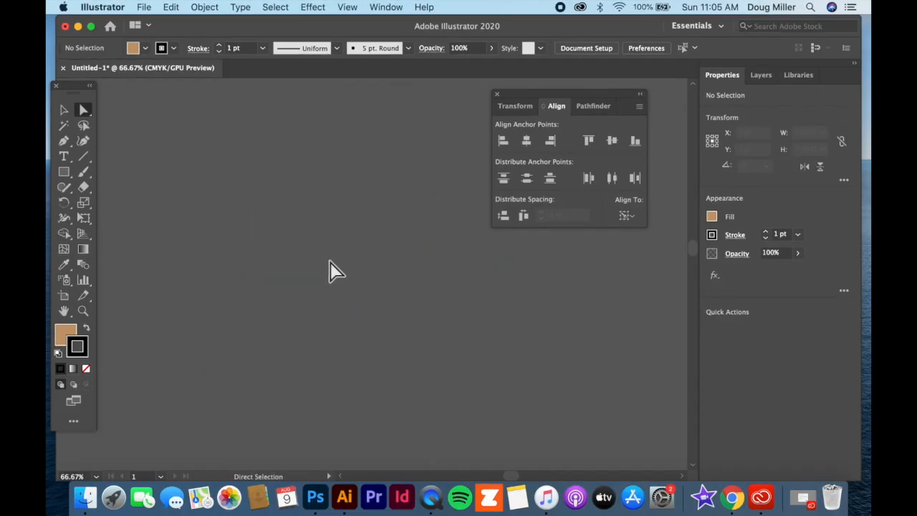